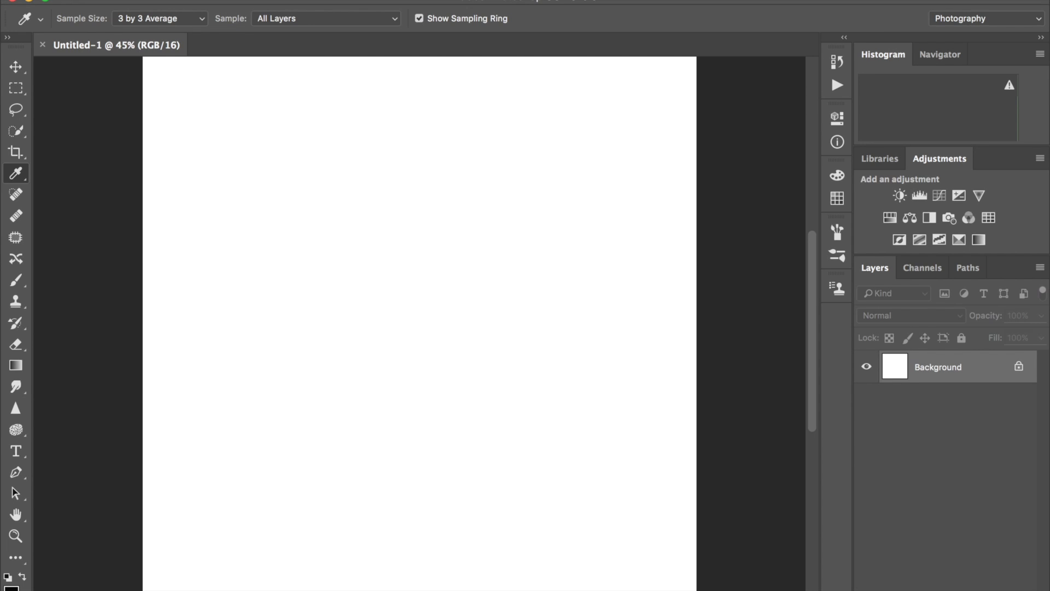
- Add an empty Layer 1 above the white Background layer
key(super+alt+shift+n)
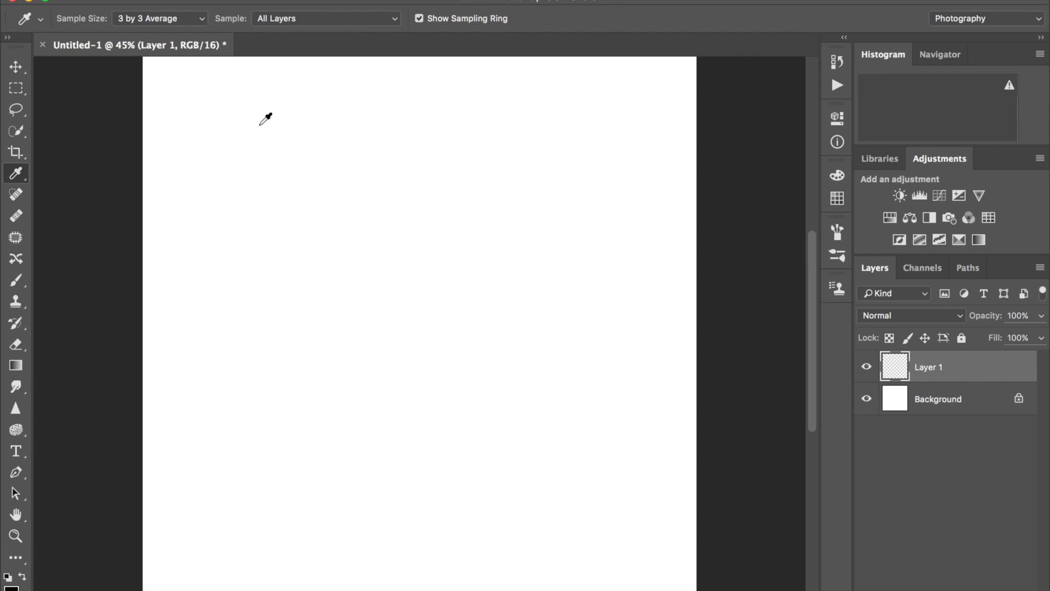
- Switch to the Pen tool in Path mode
key(p)
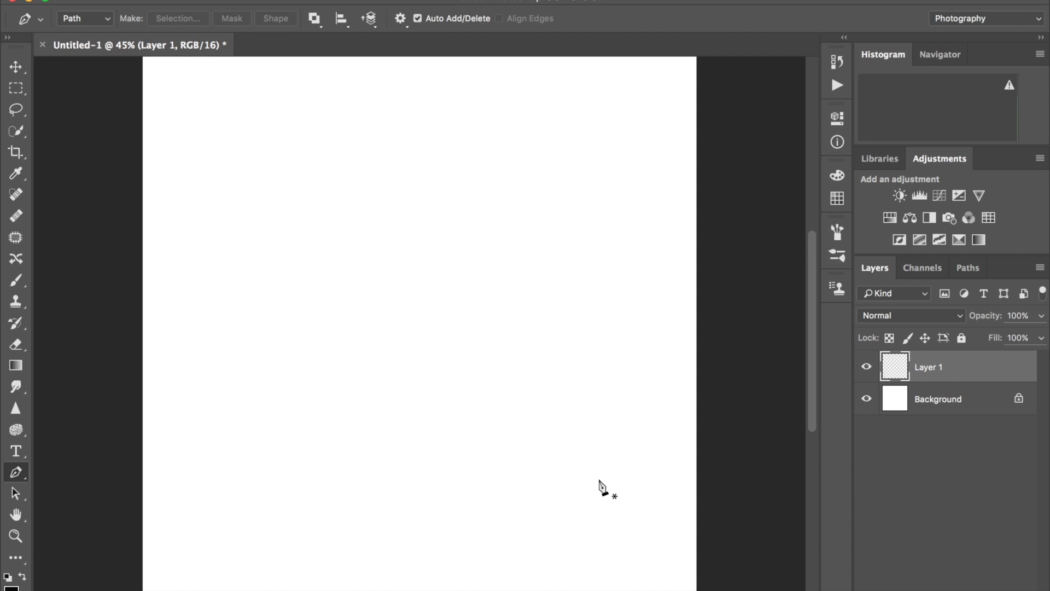
- Draw a three-anchor curved path from the lower right up toward the canvas centre
click(594, 438)
click(481, 348)
drag(481, 349, 407, 329)
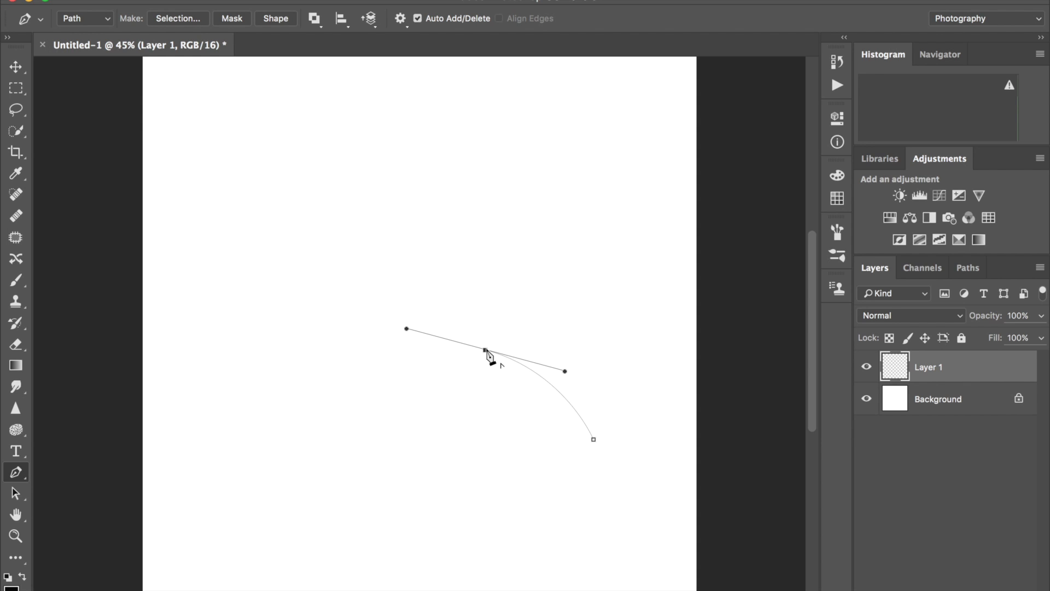
click(486, 351)
click(359, 263)
drag(359, 263, 327, 210)
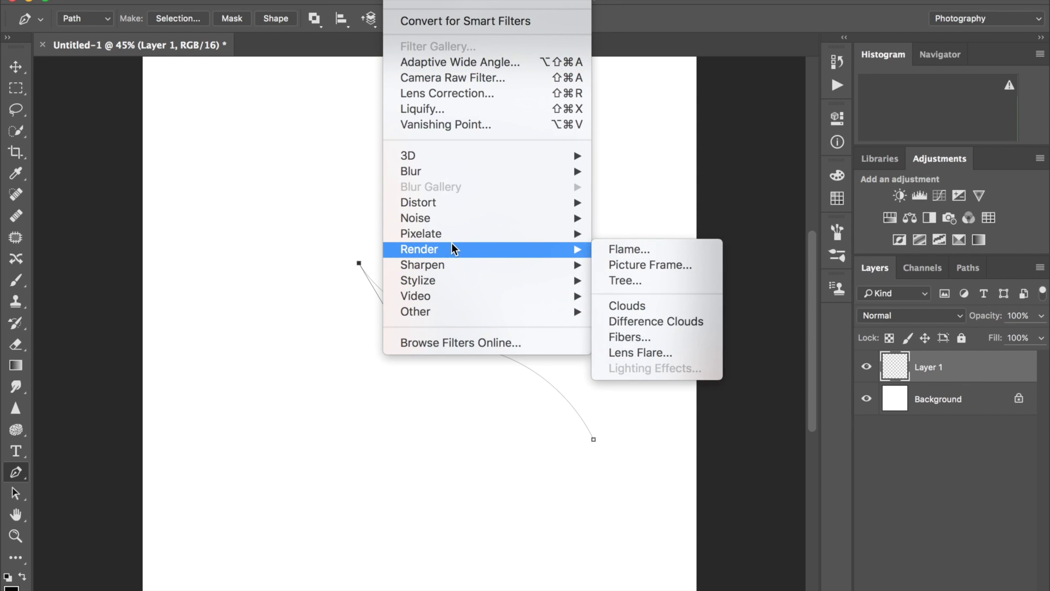
- Open the Tree dialog from Filter > Render > Tree
mouse_move(461, 225)
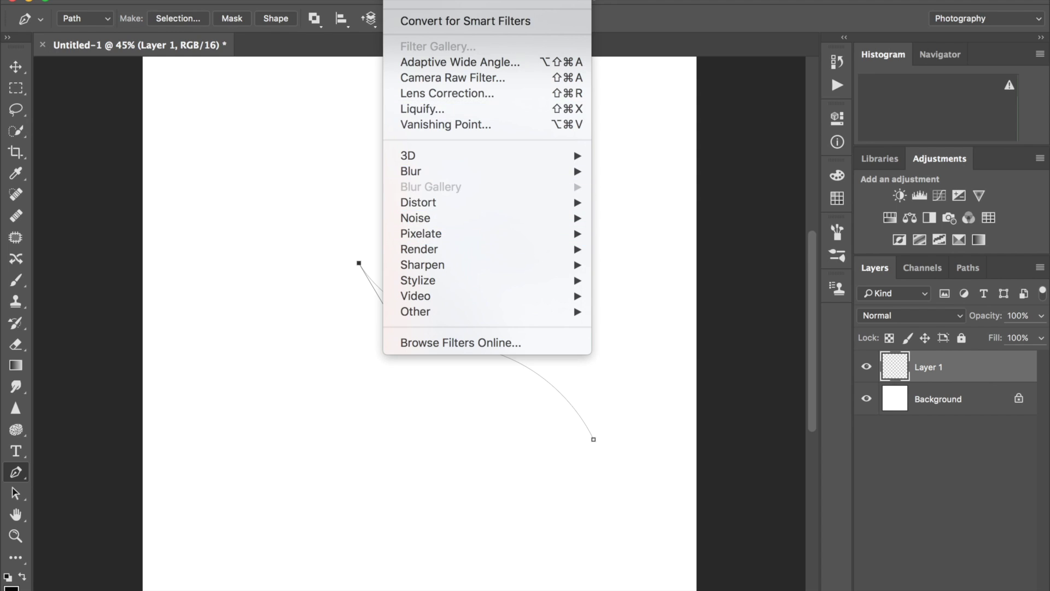
mouse_move(454, 249)
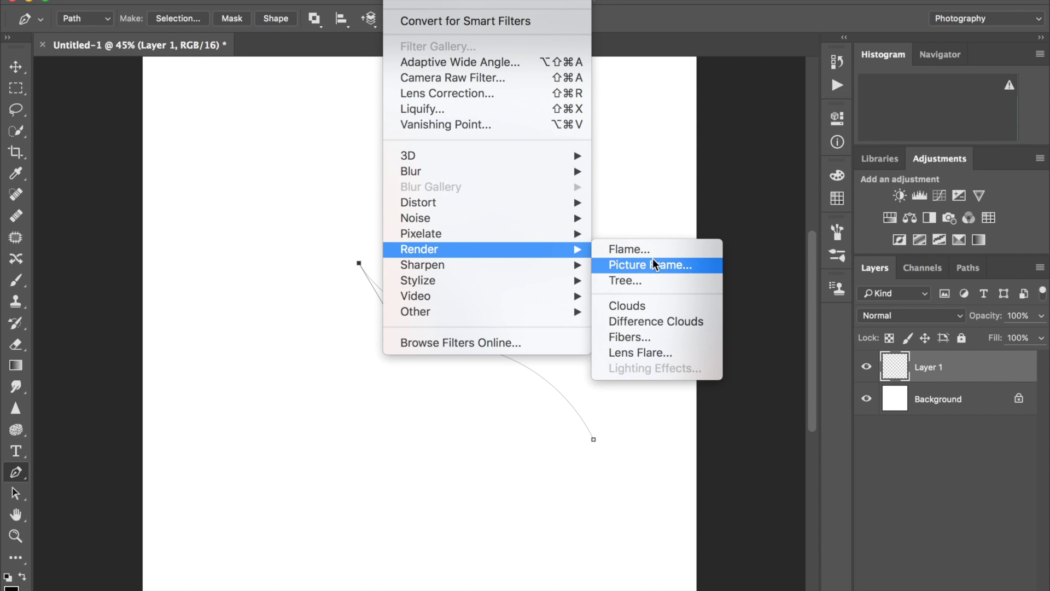
click(646, 278)
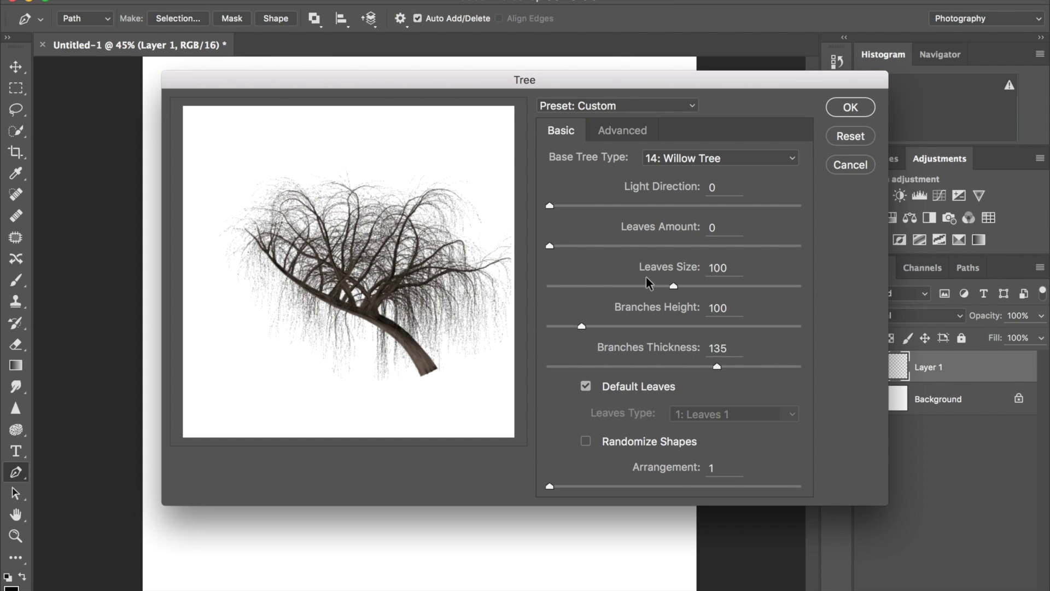
click(697, 161)
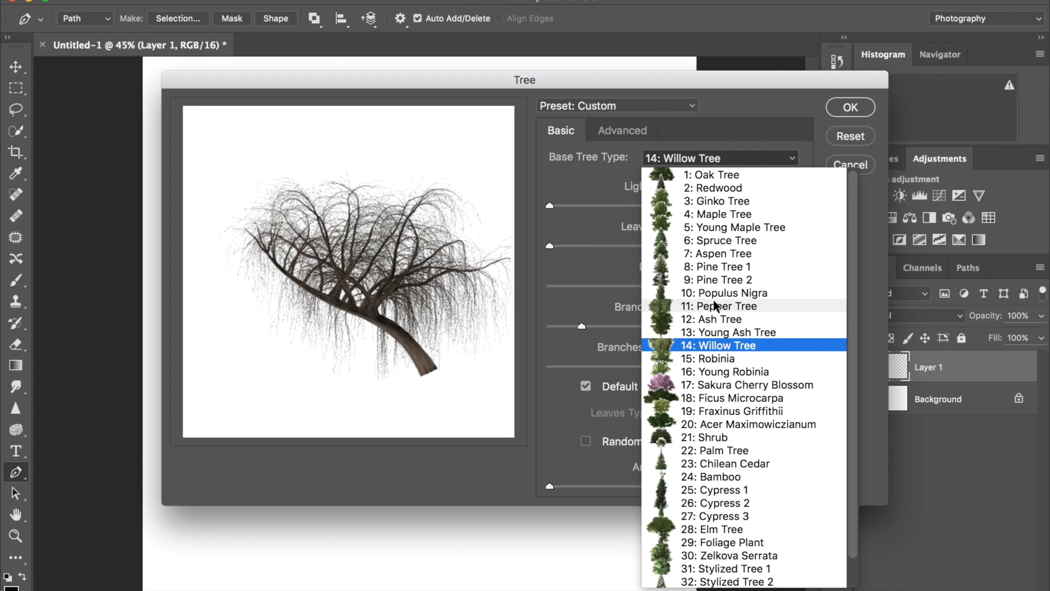
click(735, 345)
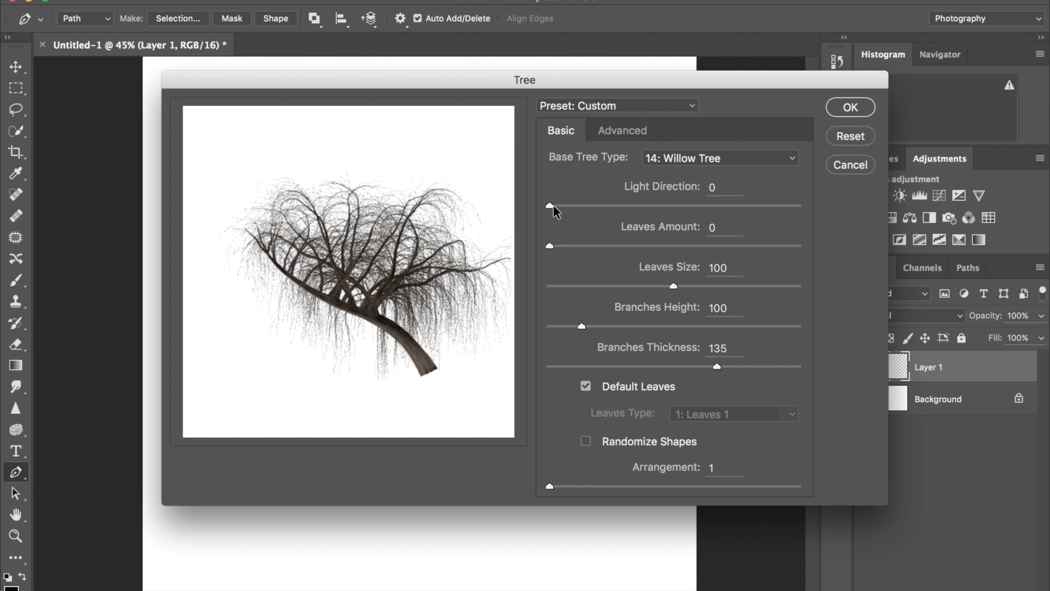
- Try Light Direction and Leaves Amount values, set Leaves Amount to 0, and apply the willow tree
drag(549, 207, 828, 243)
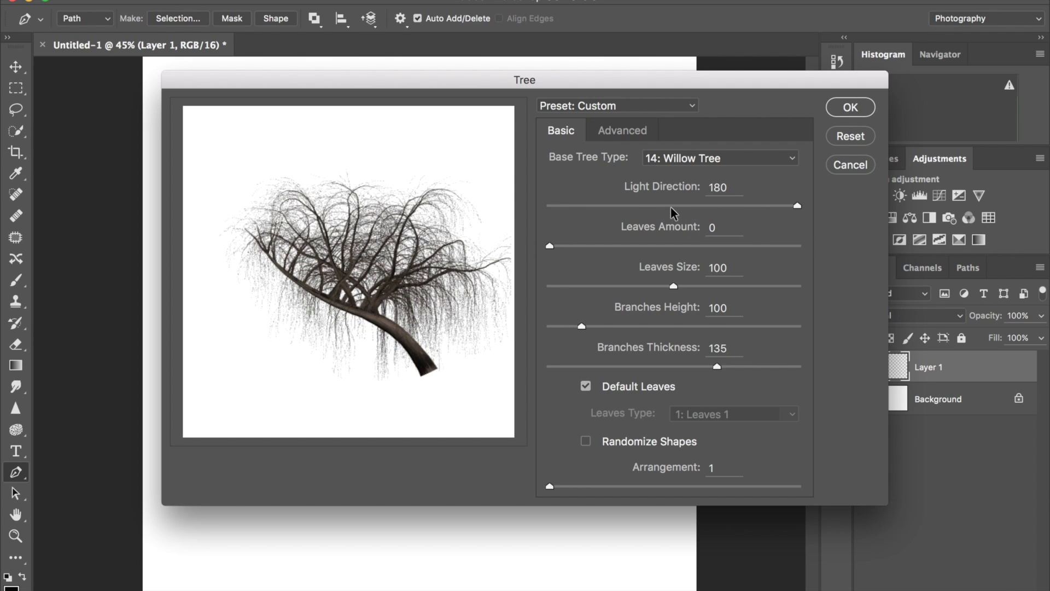
drag(673, 206, 537, 206)
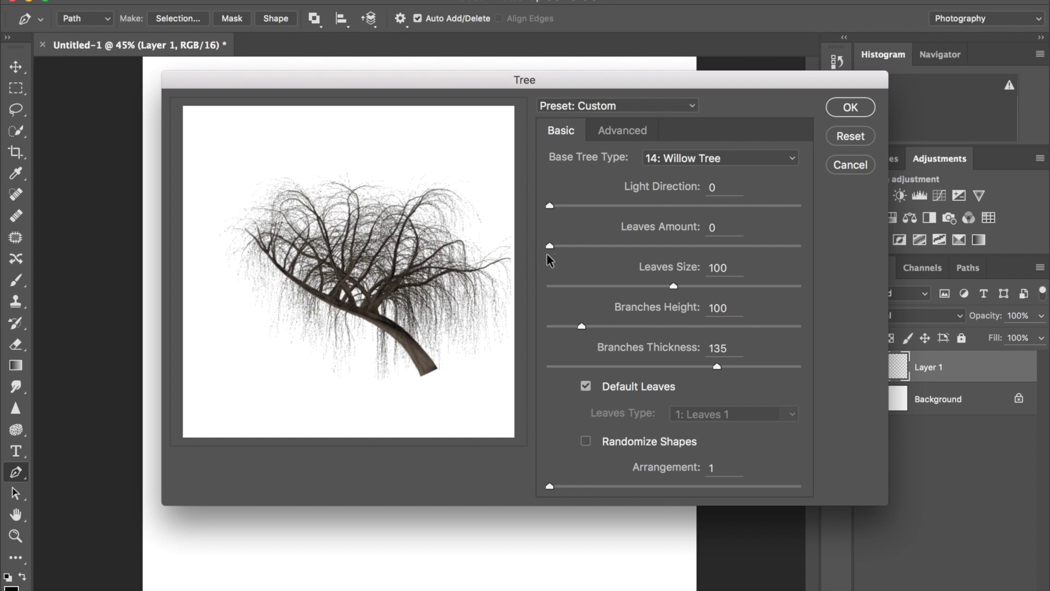
drag(551, 247, 851, 265)
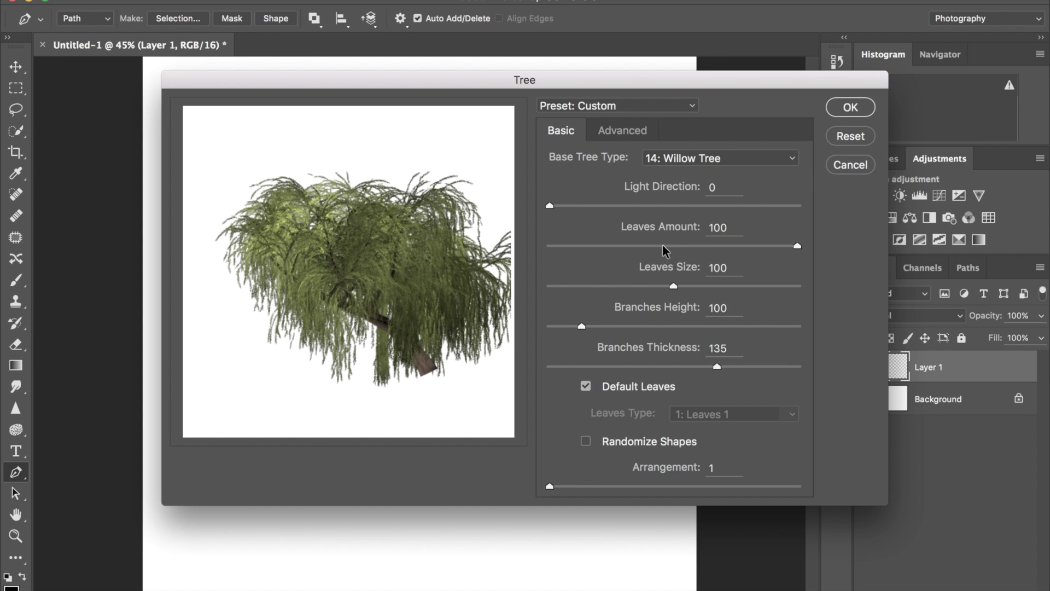
drag(651, 246, 567, 244)
click(646, 246)
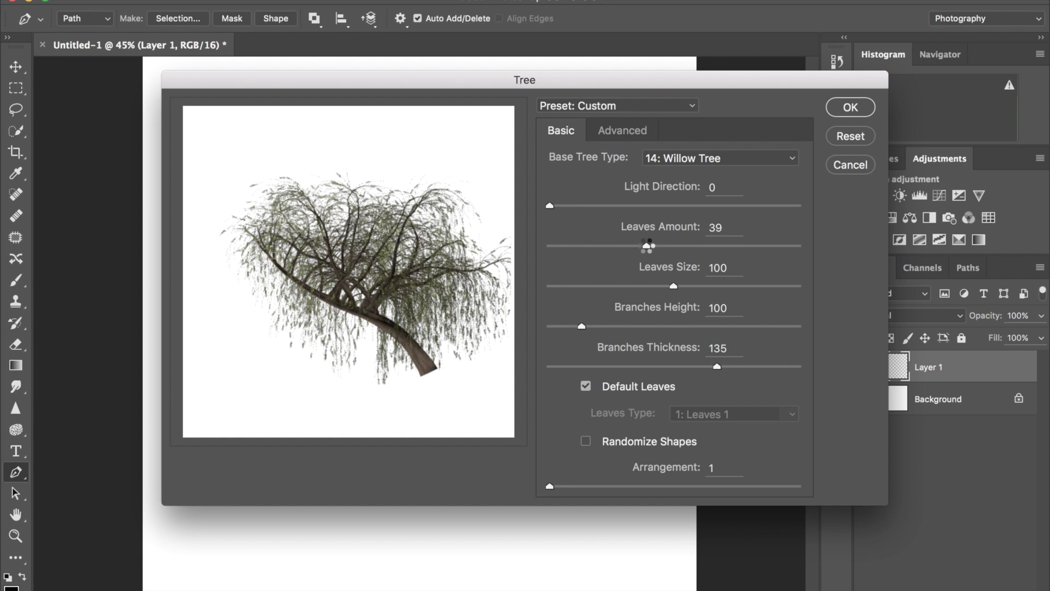
drag(649, 247, 679, 245)
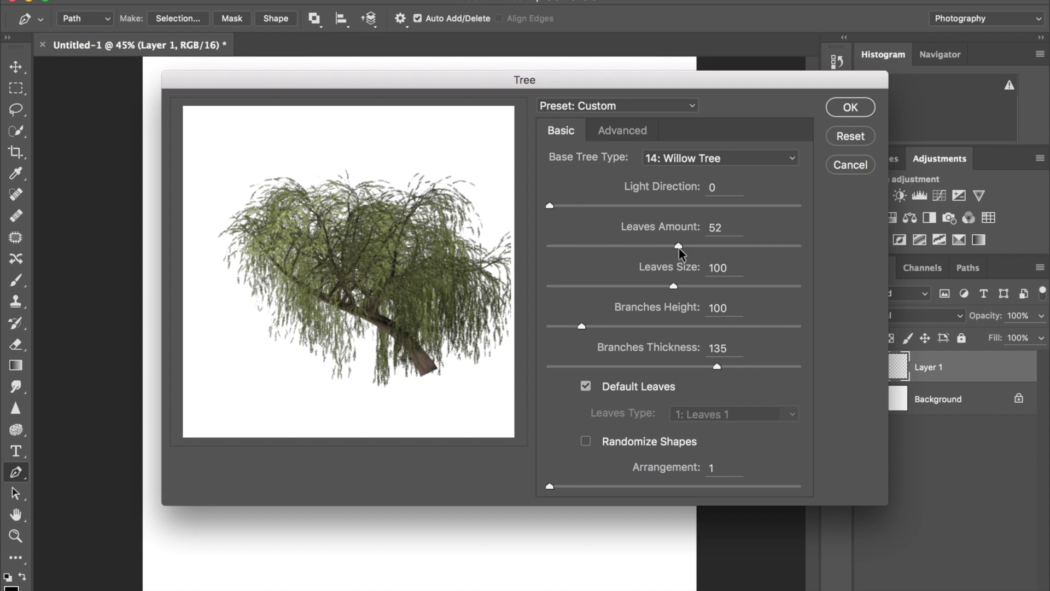
click(546, 246)
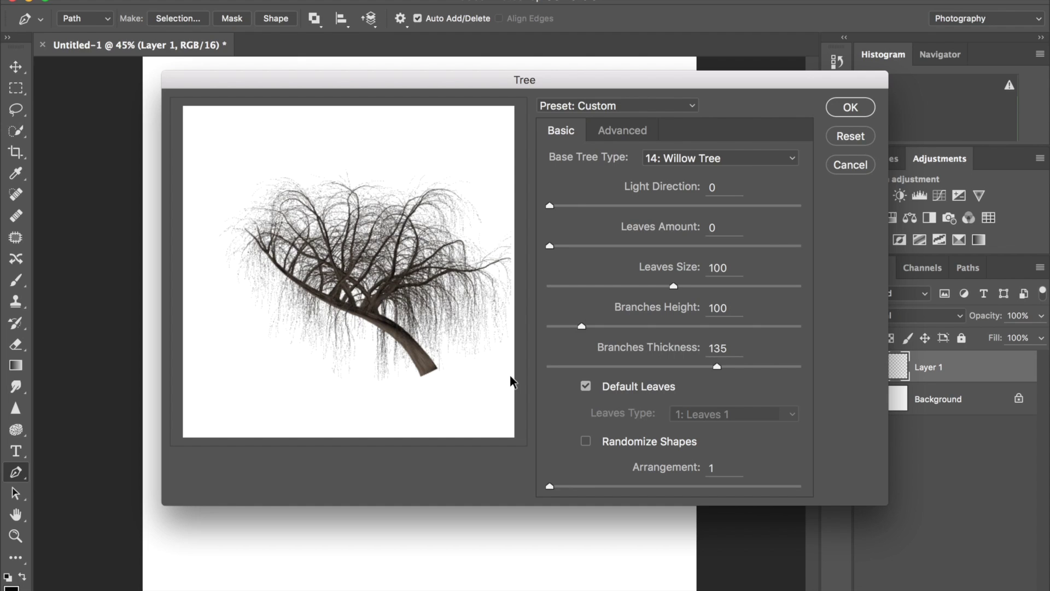
click(848, 107)
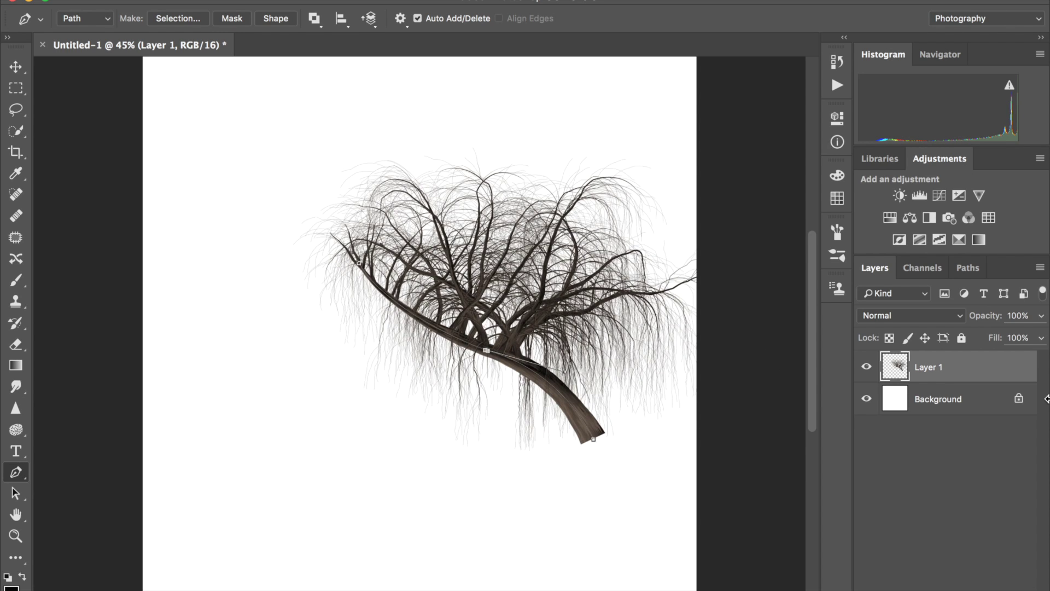
- Delete the Work Path in the Paths panel, undoing to restore the rendered tree
click(968, 268)
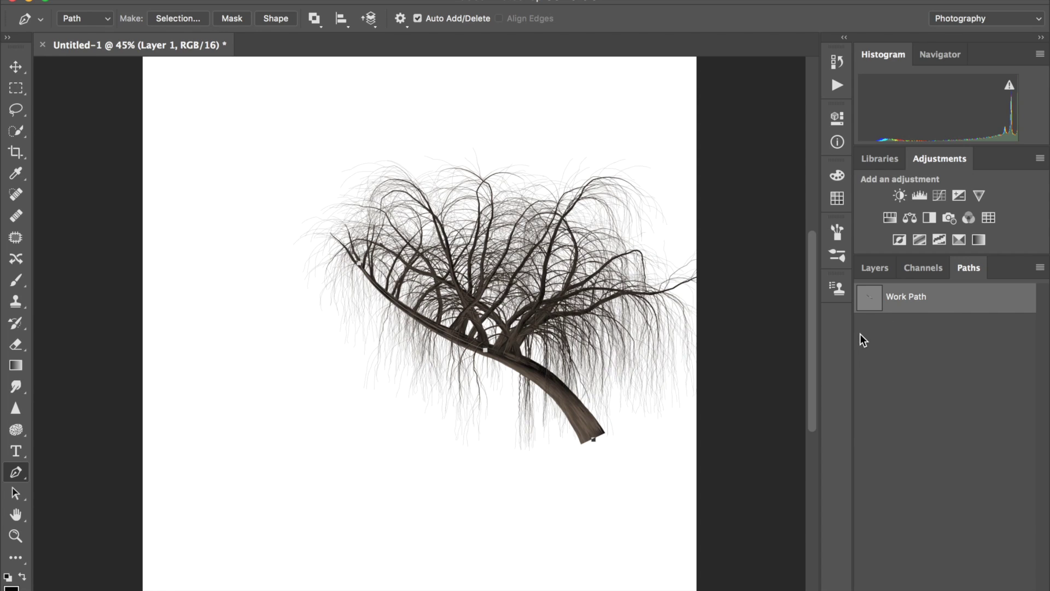
key(BackSpace)
key(BackSpace)
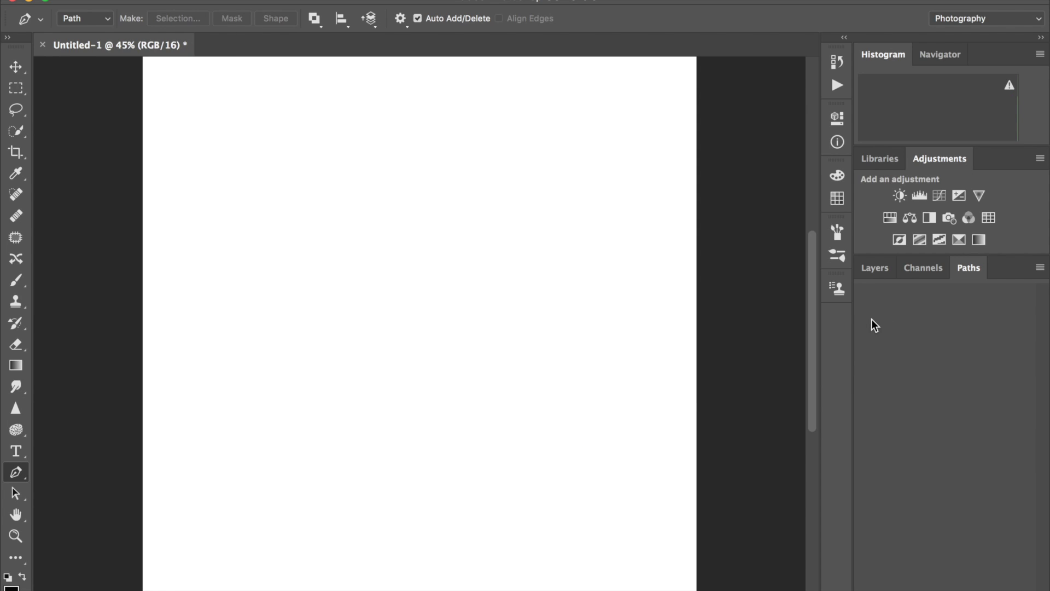
key(super+z)
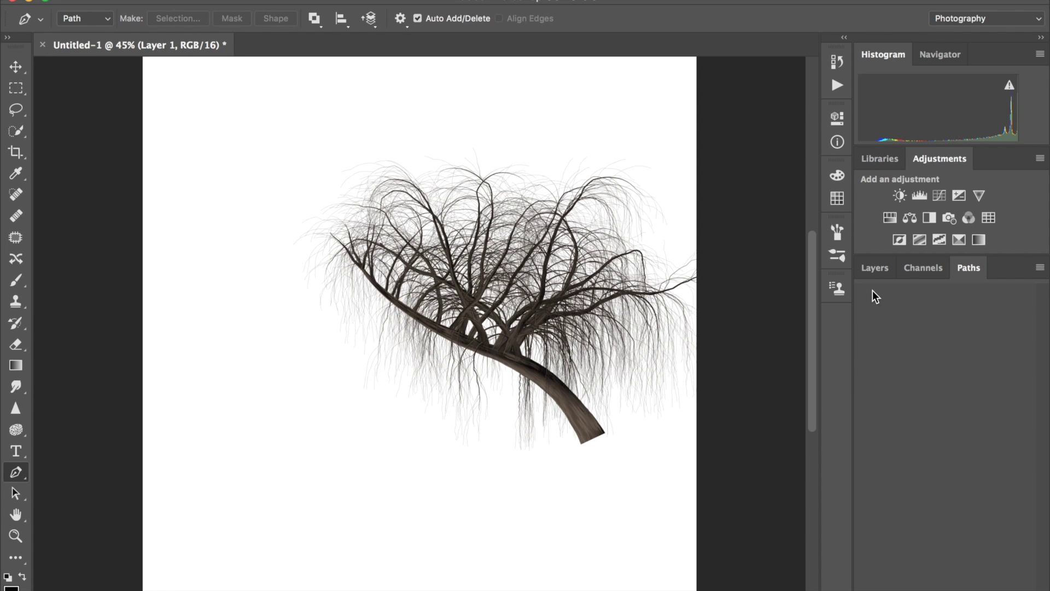
- Back in the Layers panel, toggle Layer 1's visibility to check the tree
click(881, 268)
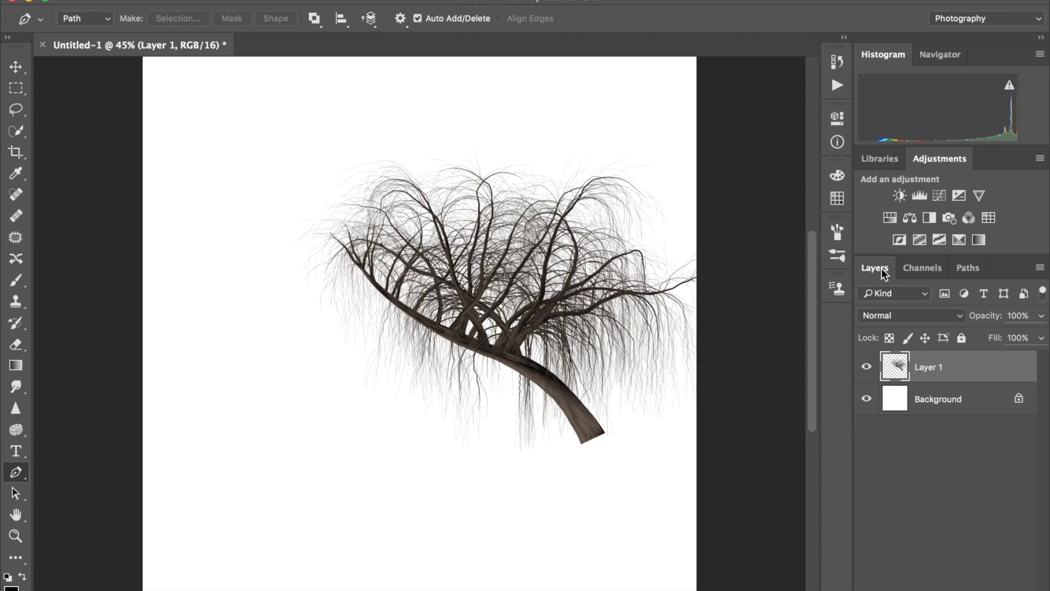
click(866, 367)
click(866, 367)
click(866, 367)
click(866, 367)
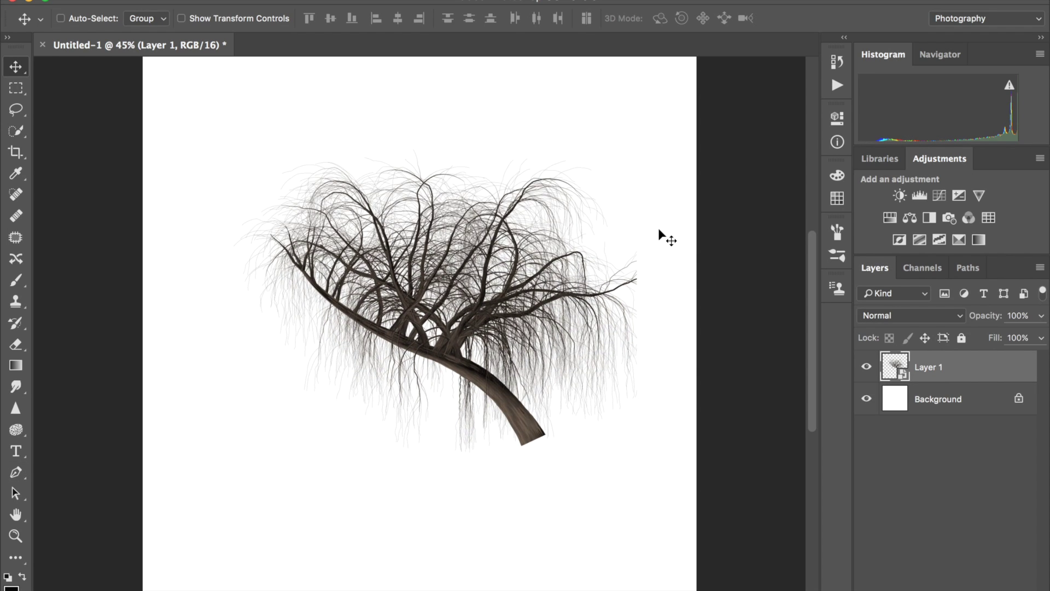
- Free Transform the willow, scaling it down to about W 94.10% and H 81.31%
key(ctrl+t)
drag(636, 149, 674, 187)
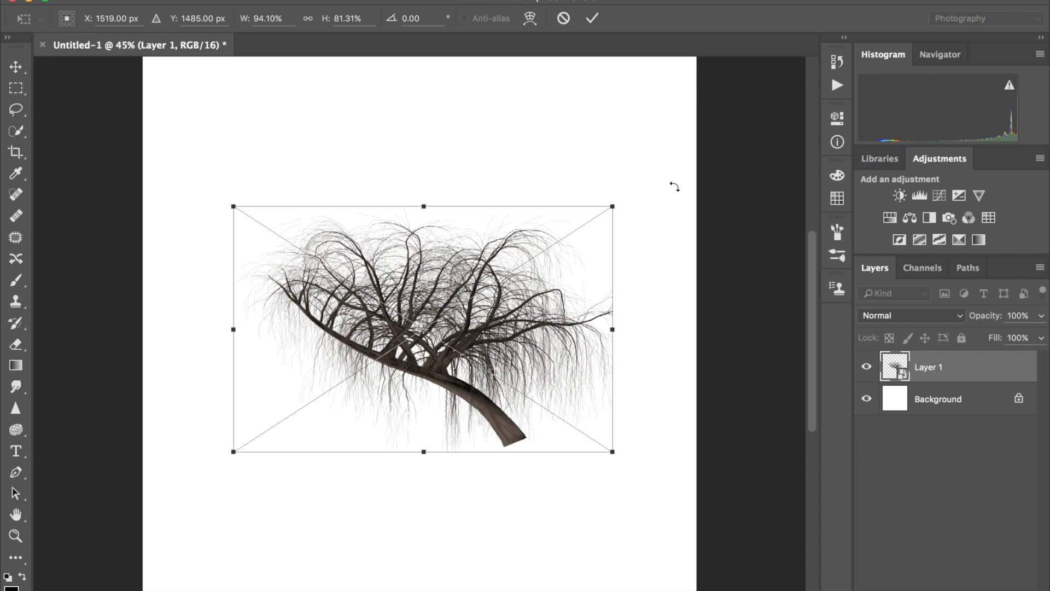